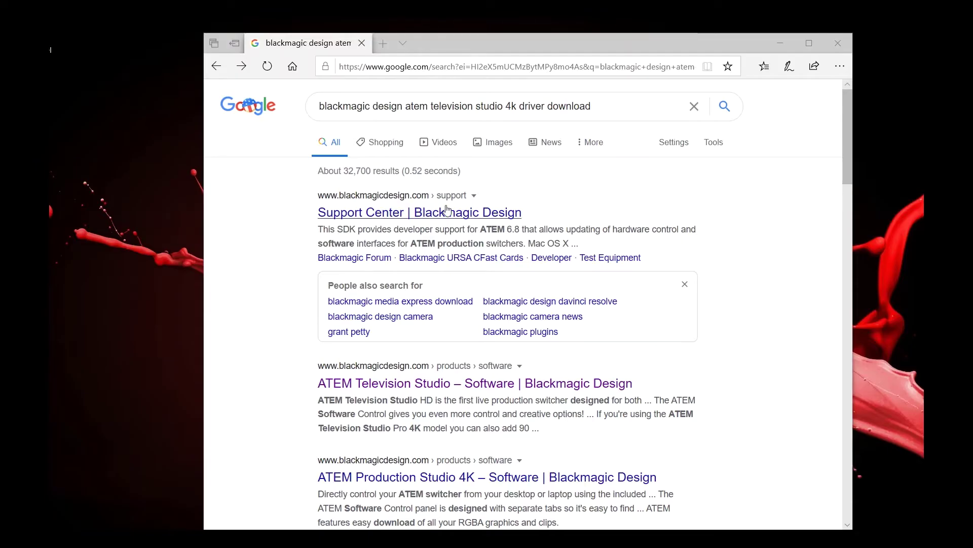
# Step: Edit the ATEM Television Studio 4K driver search query and open the 'Support Center | Blackmagic Design' result
pyautogui.tripleClick(404, 107)
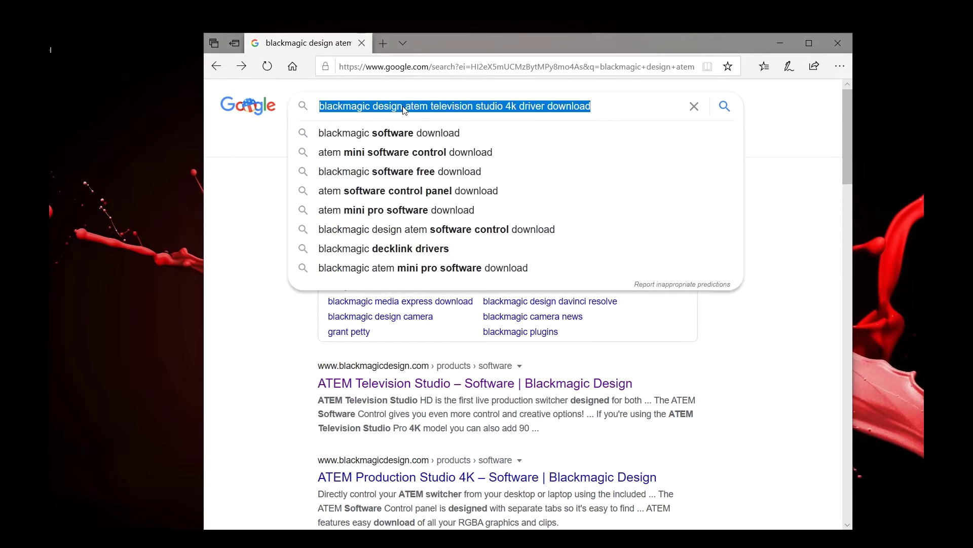
pyautogui.click(235, 172)
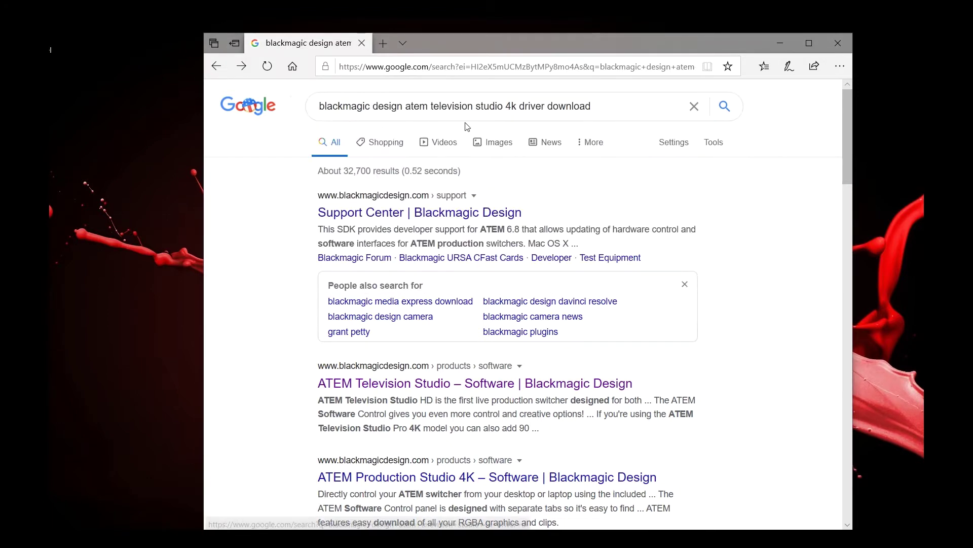
pyautogui.click(604, 107)
pyautogui.doubleClick(604, 106)
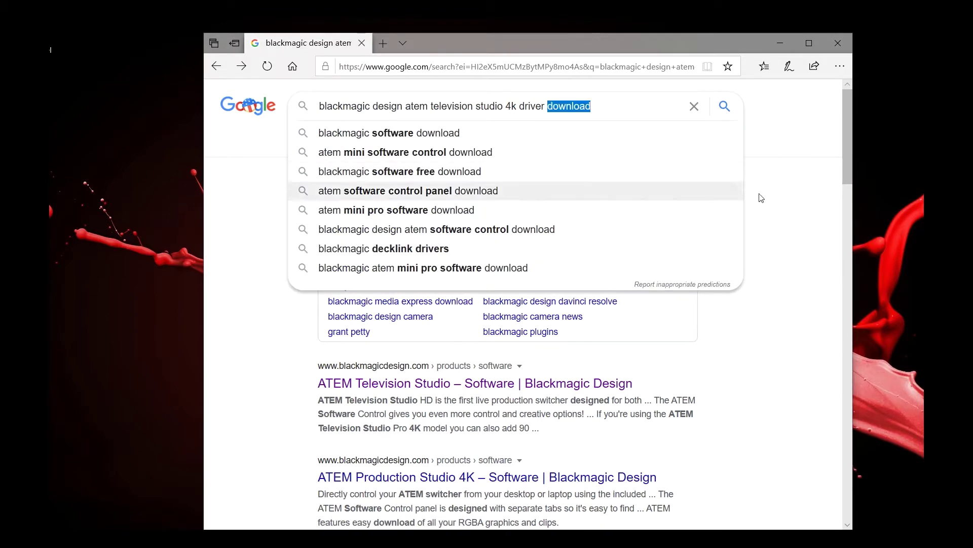
pyautogui.click(640, 112)
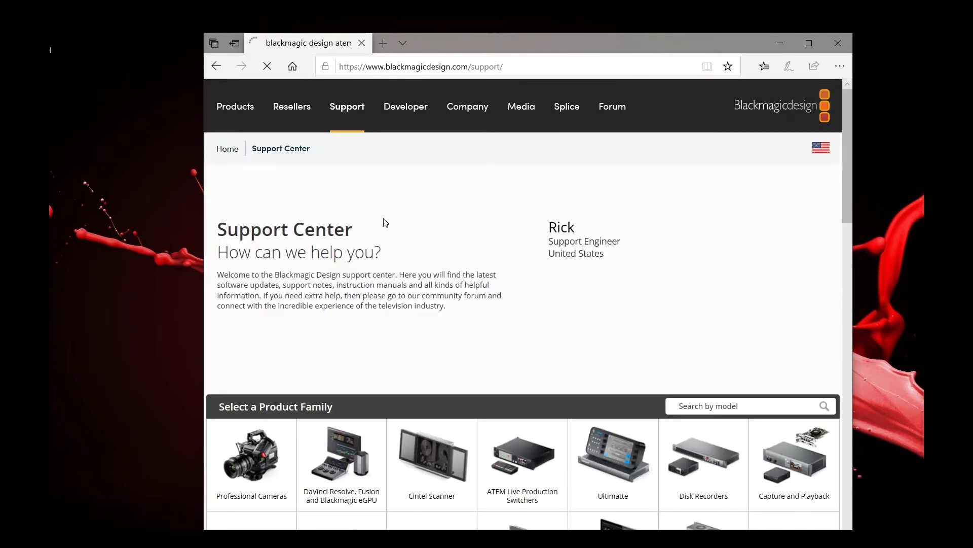
# Step: Download the Windows ATEM Switchers 8.5.2 Update zip via 'Download Only', set to open when finished
pyautogui.scroll(-8, 382, 319)
pyautogui.click(289, 358)
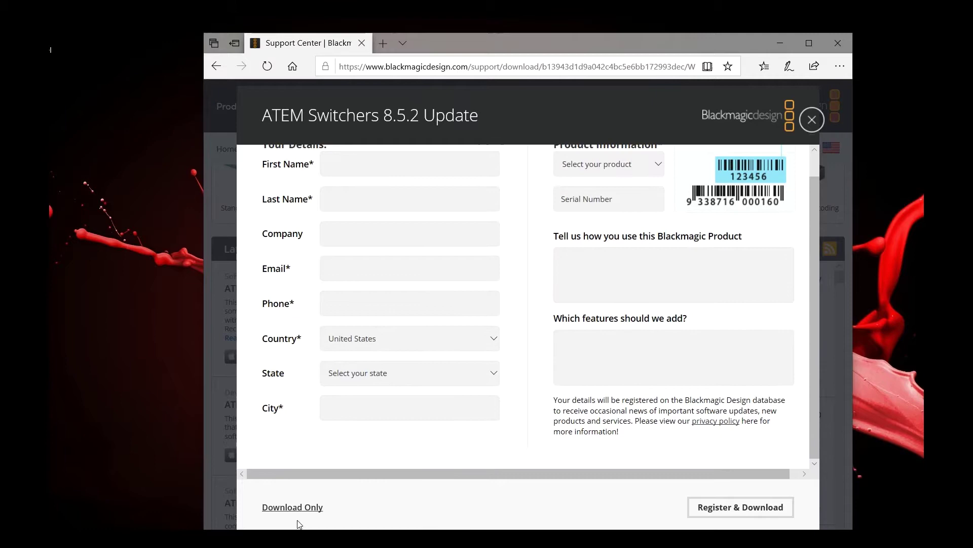
pyautogui.click(299, 508)
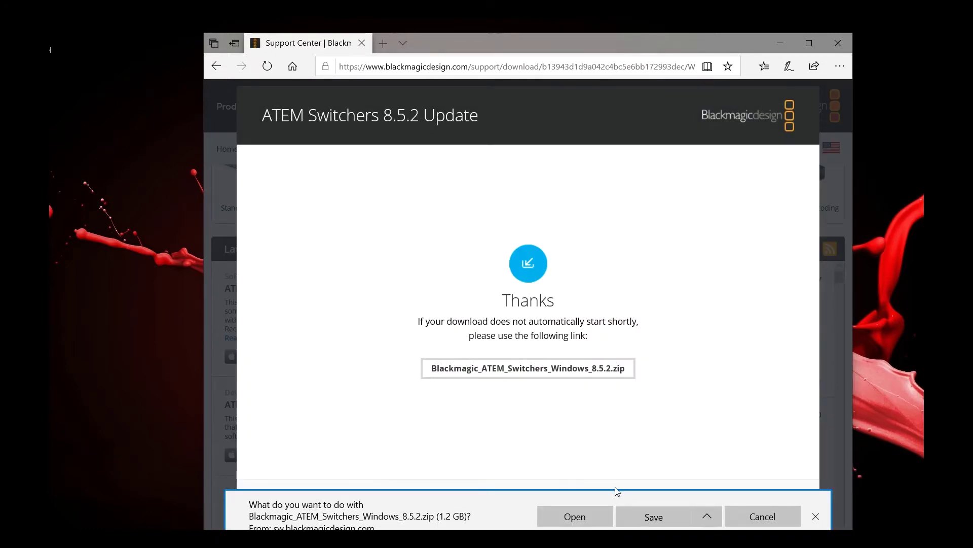
pyautogui.click(591, 519)
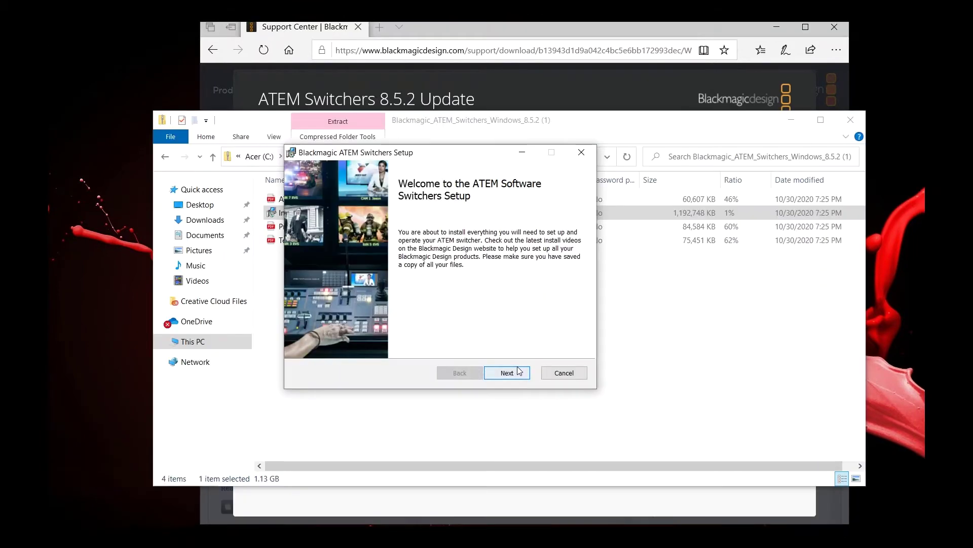
# Step: Step through the ATEM Switchers Setup pages, going back once to Welcome, until installation starts
pyautogui.click(519, 370)
pyautogui.click(505, 373)
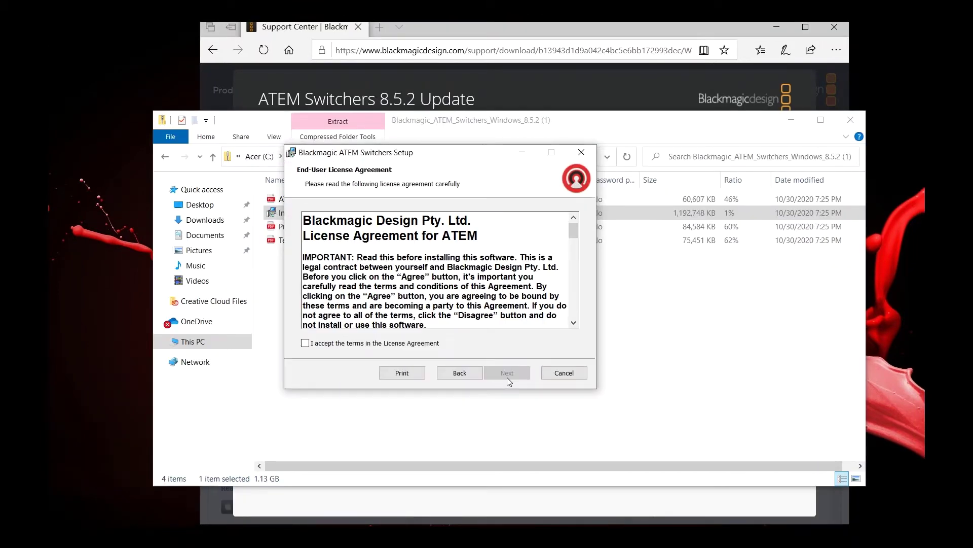
pyautogui.click(460, 375)
pyautogui.click(461, 375)
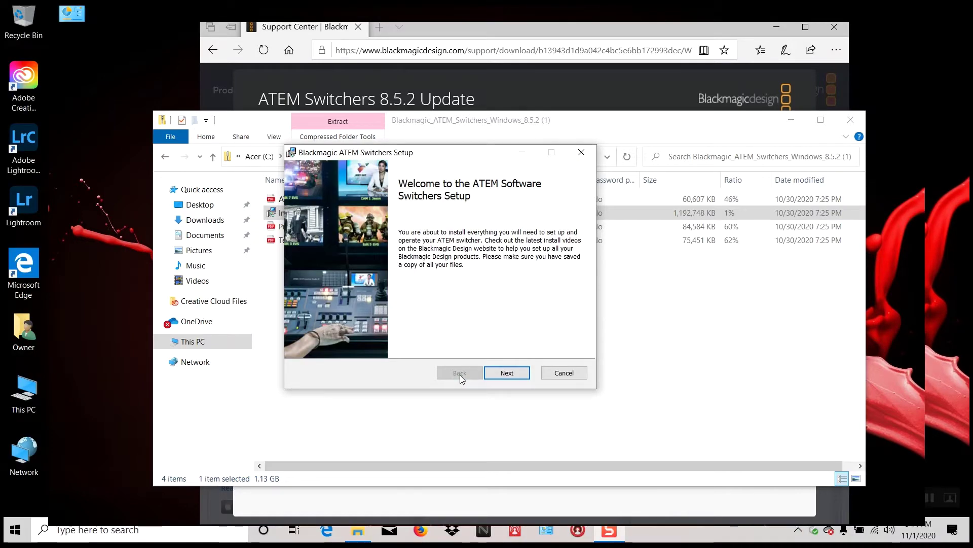
pyautogui.click(509, 373)
pyautogui.click(507, 373)
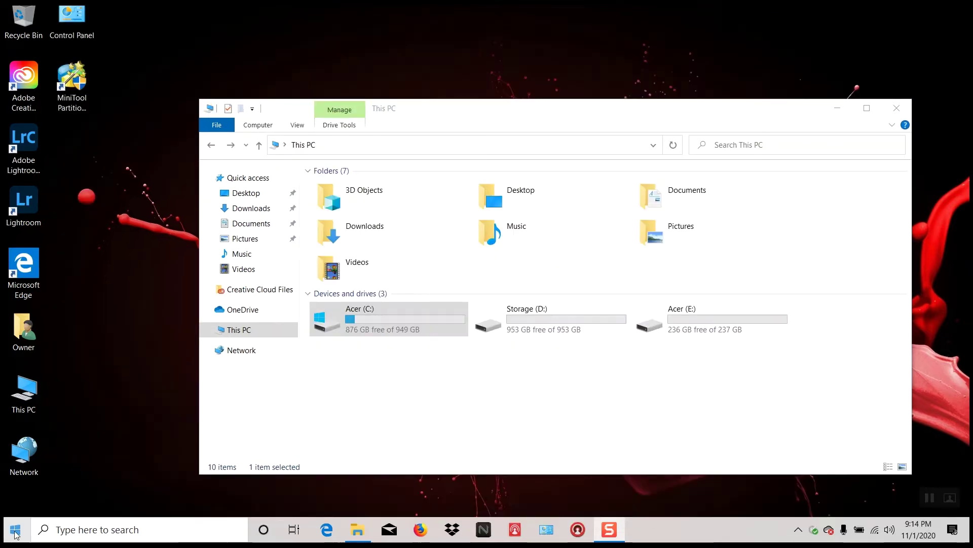
# Step: Launch ATEM Setup from the Blackmagic Design folder in the Start menu's app list
pyautogui.click(15, 530)
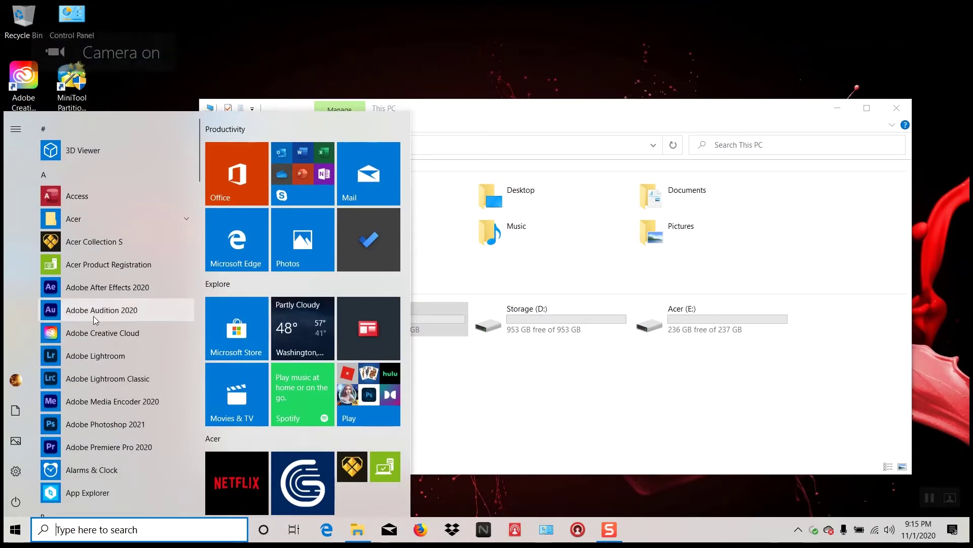
pyautogui.scroll(-3, 96, 320)
pyautogui.scroll(-6, 95, 320)
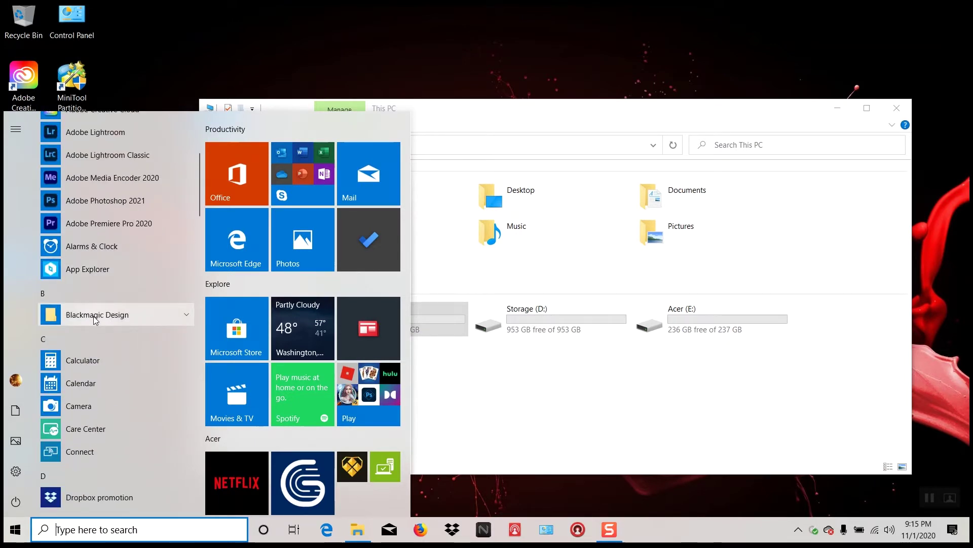
pyautogui.click(96, 315)
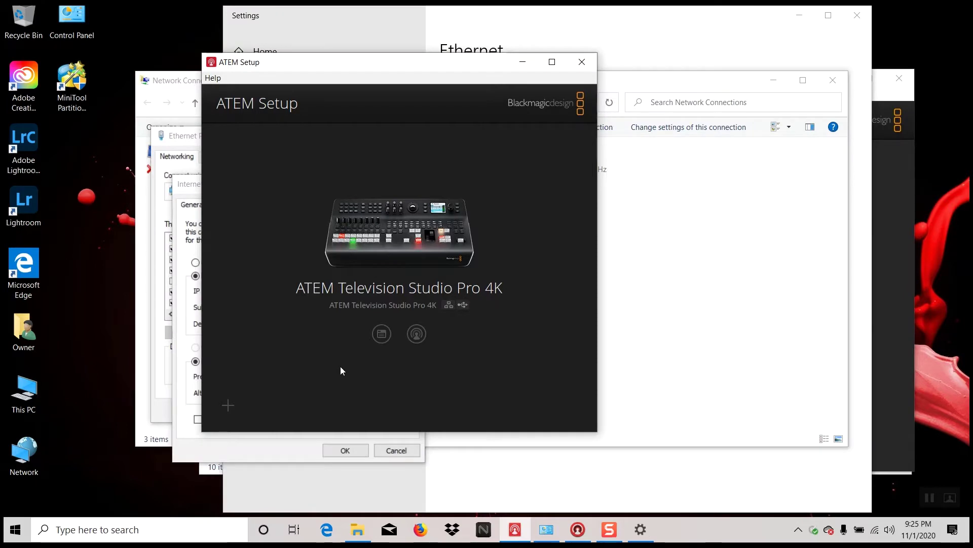
# Step: View the ATEM Television Studio Pro 4K's IP address settings on the Configure tab
pyautogui.click(382, 333)
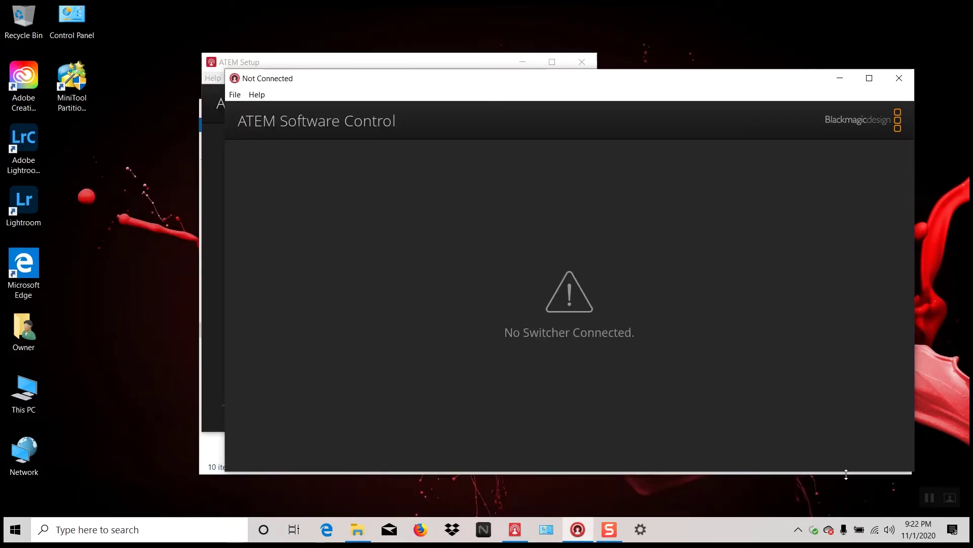
# Step: From the network tray icon, reach Network & Internet settings and show the Ethernet connection's page
pyautogui.click(876, 531)
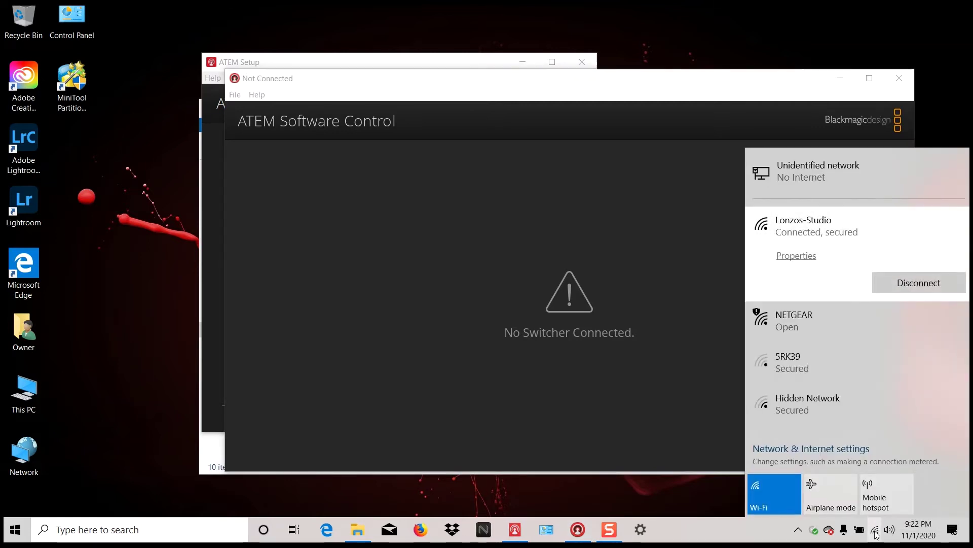
pyautogui.click(797, 450)
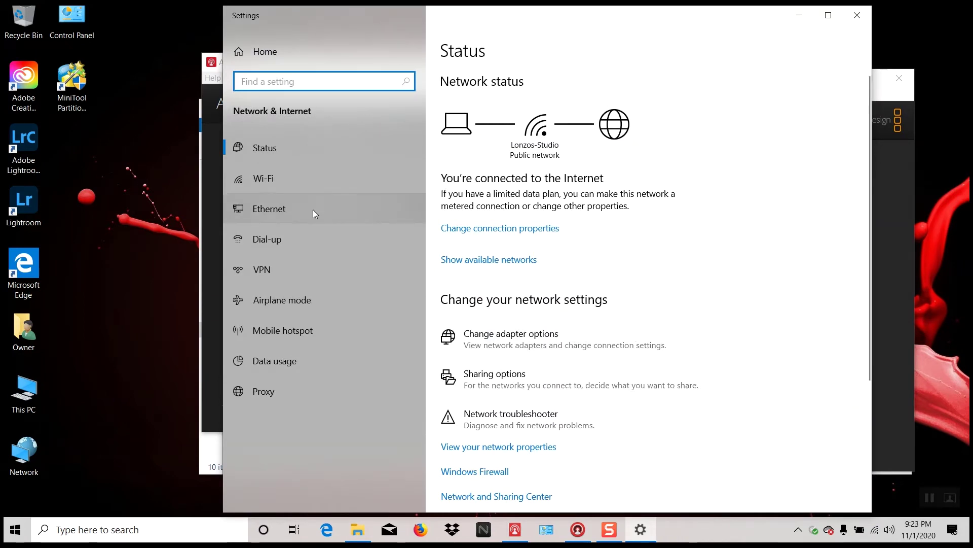
pyautogui.click(262, 210)
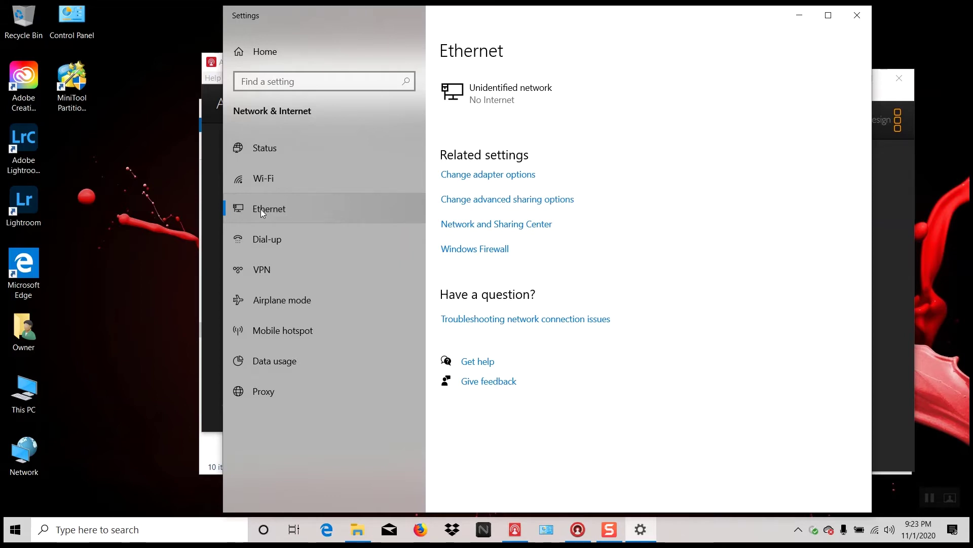
# Step: Open the Ethernet adapter's Properties and bring up the Internet Protocol Version 4 (TCP/IPv4) Properties dialog
pyautogui.click(457, 176)
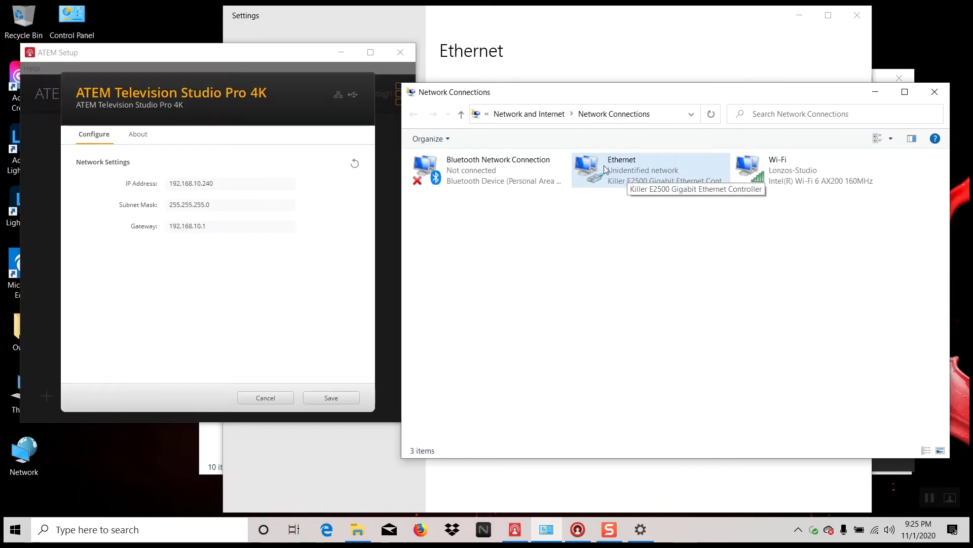
pyautogui.rightClick(605, 169)
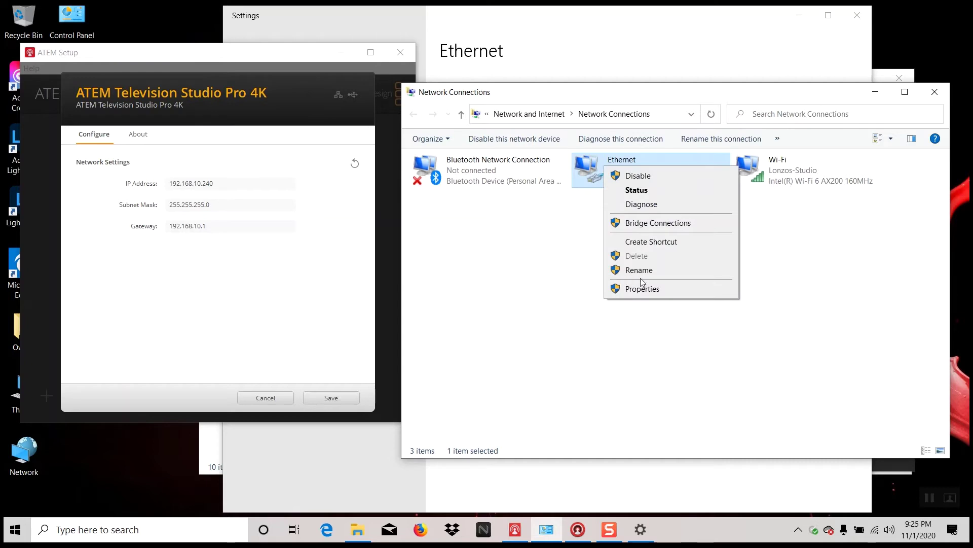
pyautogui.click(656, 289)
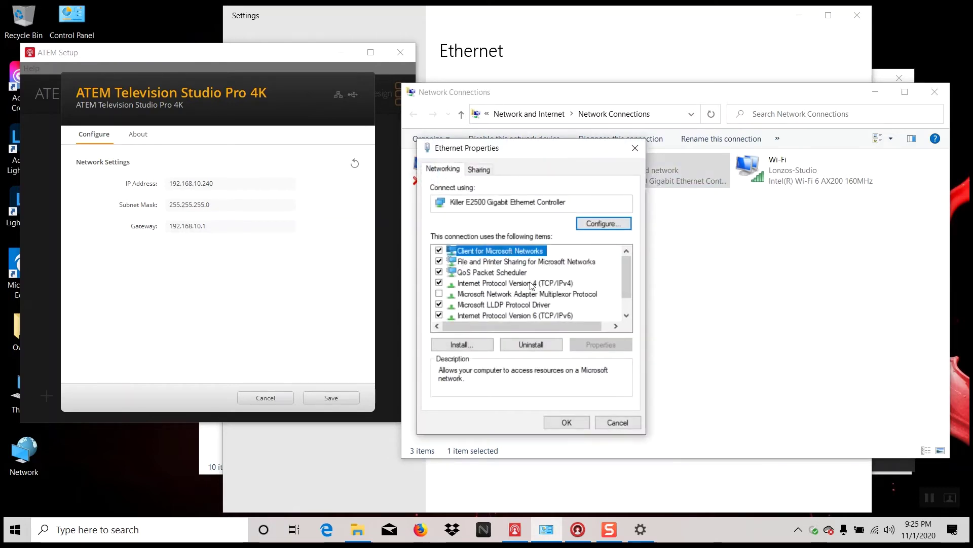
pyautogui.click(532, 284)
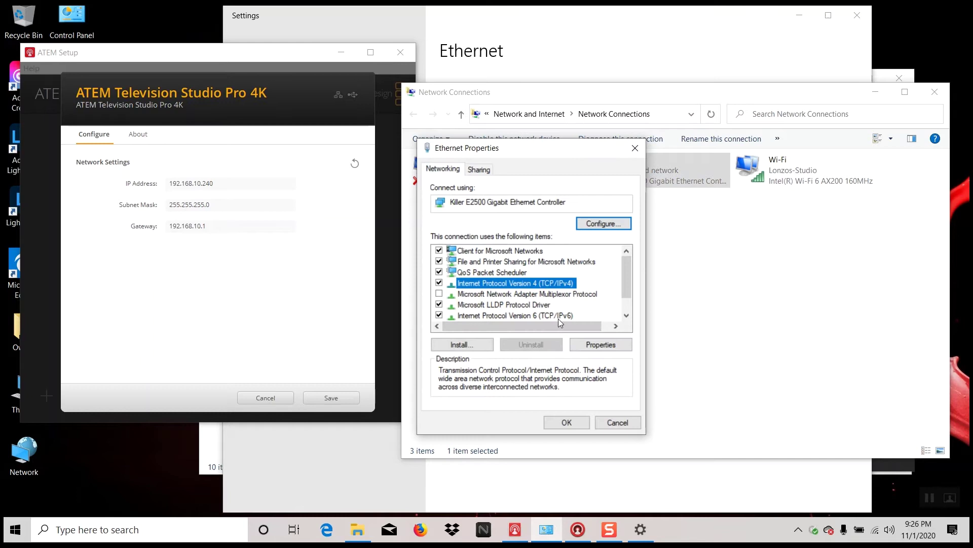
pyautogui.click(590, 344)
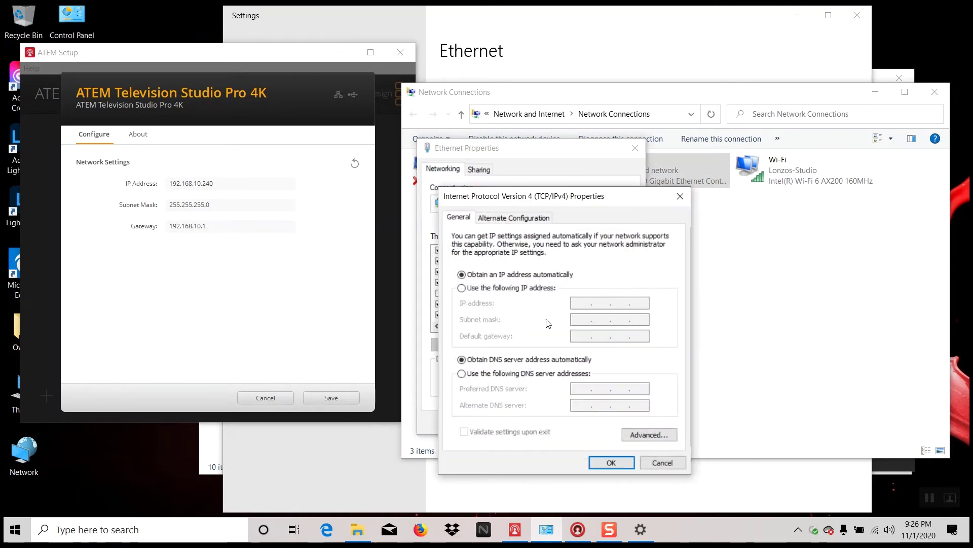
# Step: Choose 'Use the following IP address' and enter 192.168.10.241
pyautogui.click(471, 289)
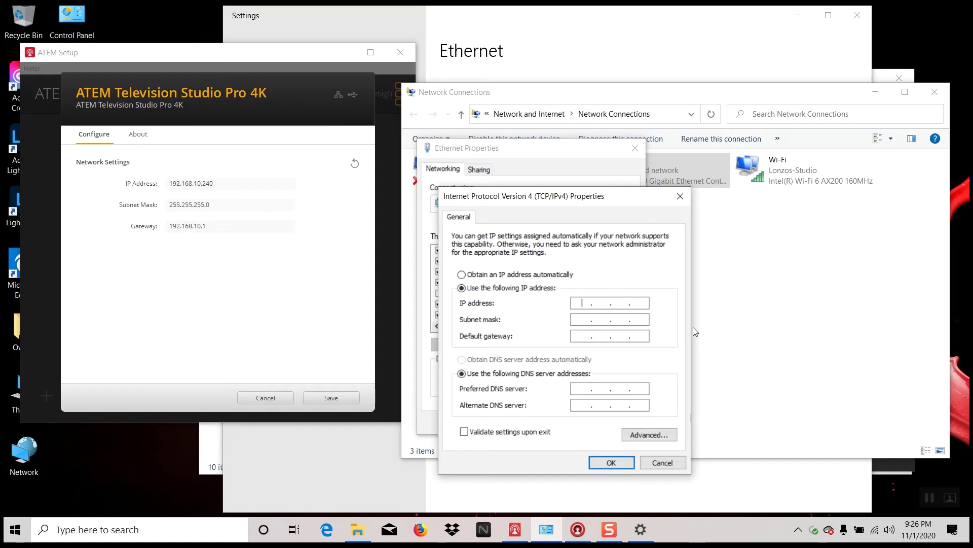
pyautogui.write('192 . ')
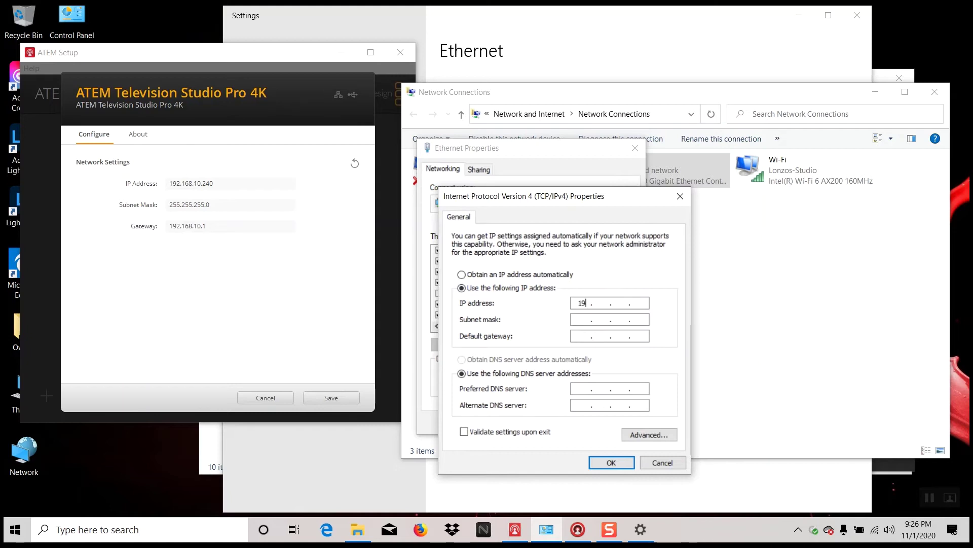
pyautogui.write('168 . ')
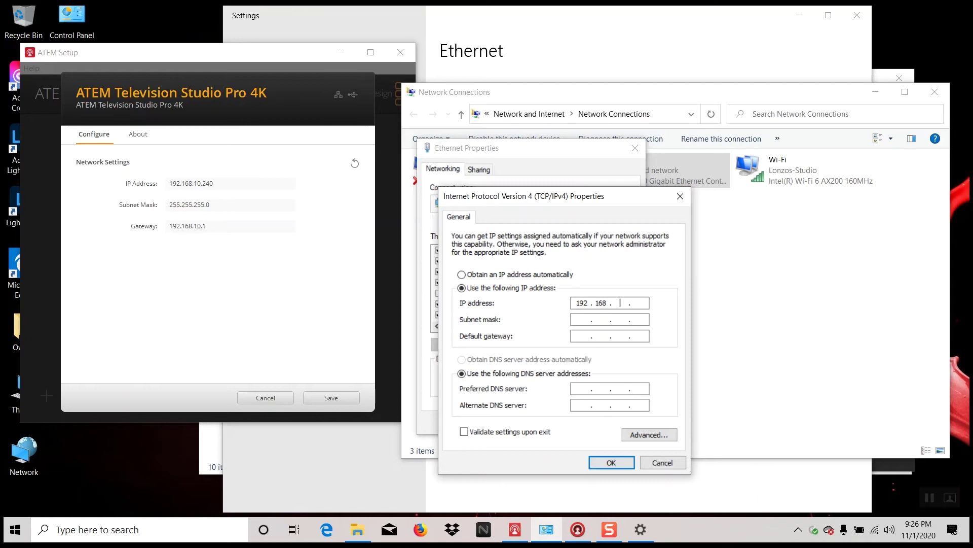
pyautogui.write('10 ')
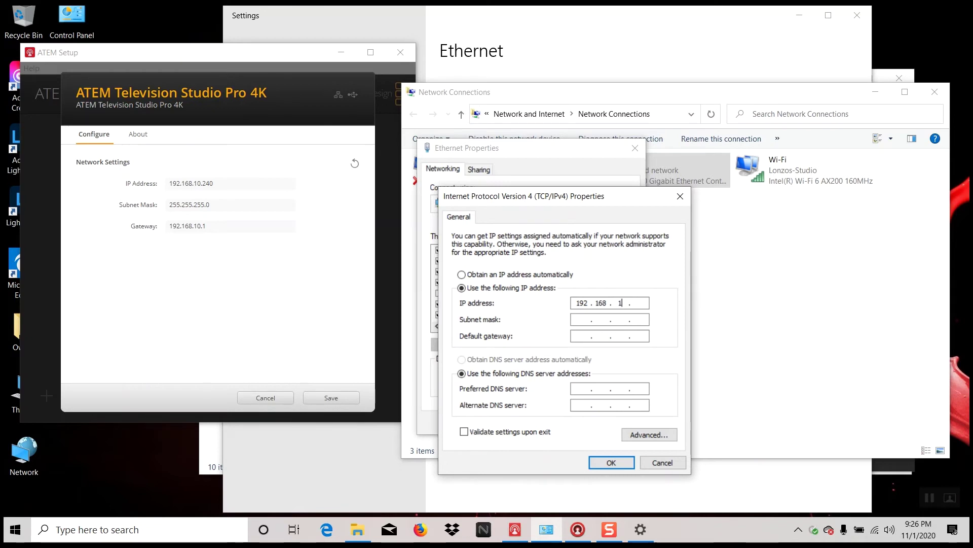
pyautogui.write('. 241')
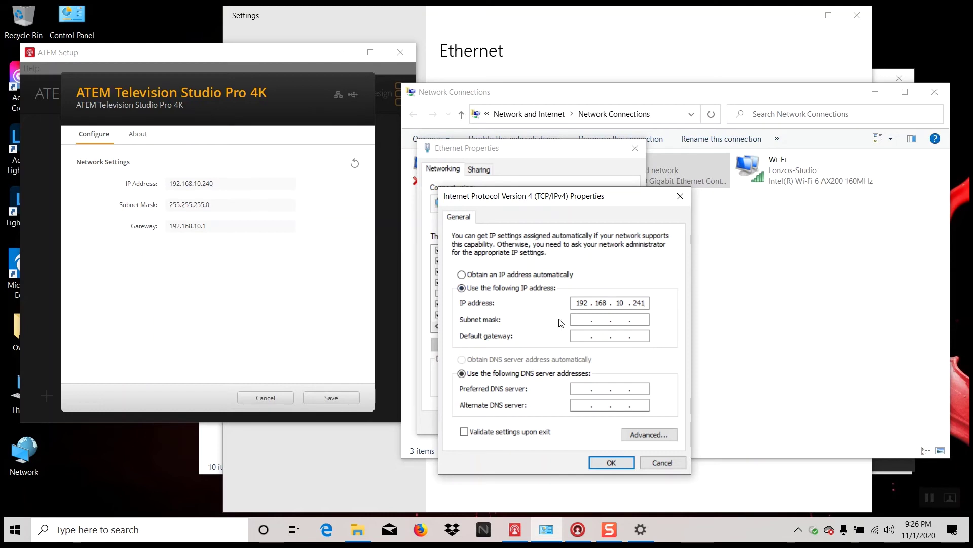
# Step: Fill subnet mask 255.255.255.0 and, after checking the switcher's gateway, enter gateway 192.168.10.1
pyautogui.click(584, 319)
pyautogui.press('Tab')
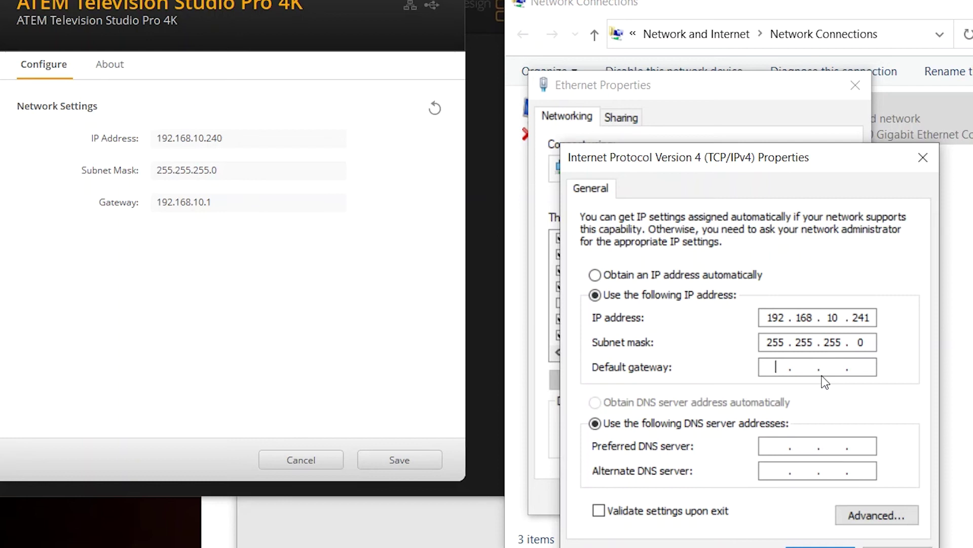
pyautogui.click(165, 202)
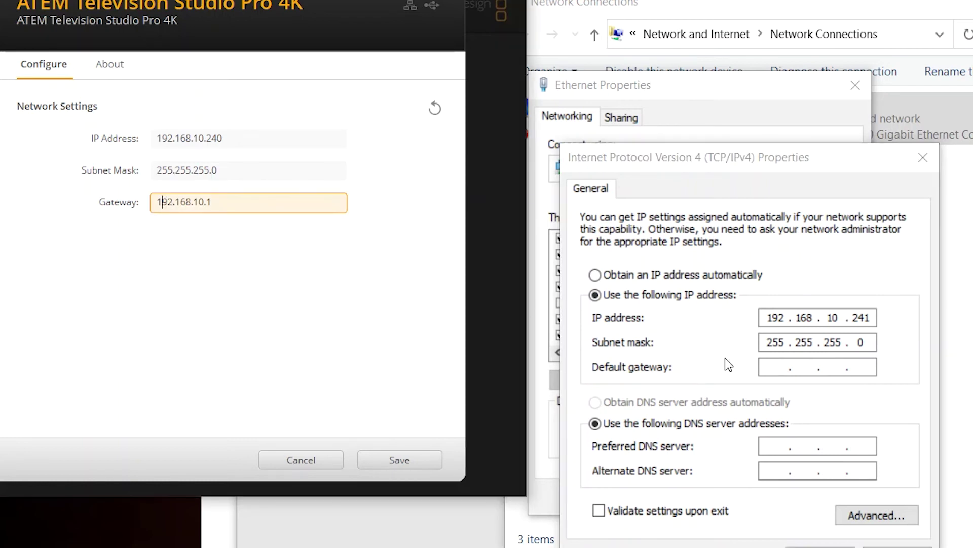
pyautogui.click(774, 361)
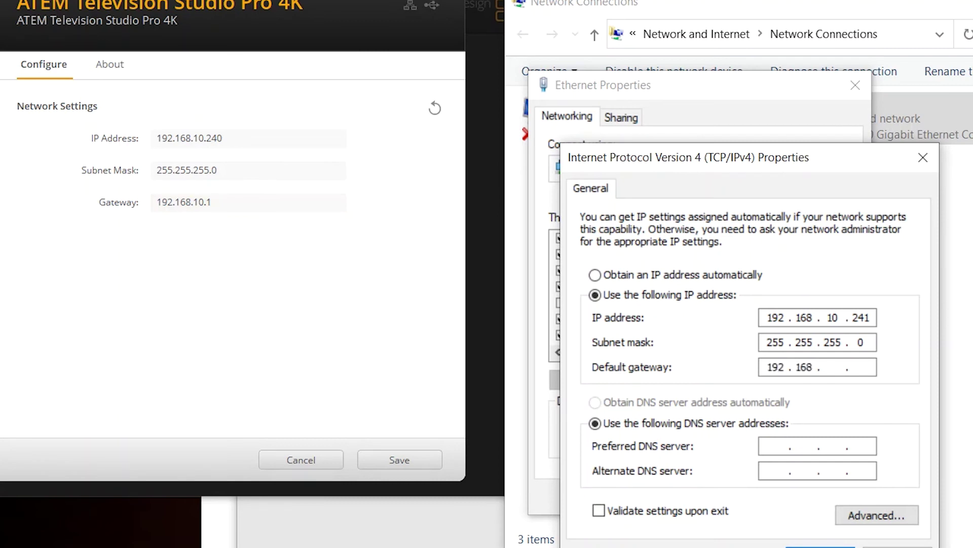
pyautogui.write('192 . 168 . 10')
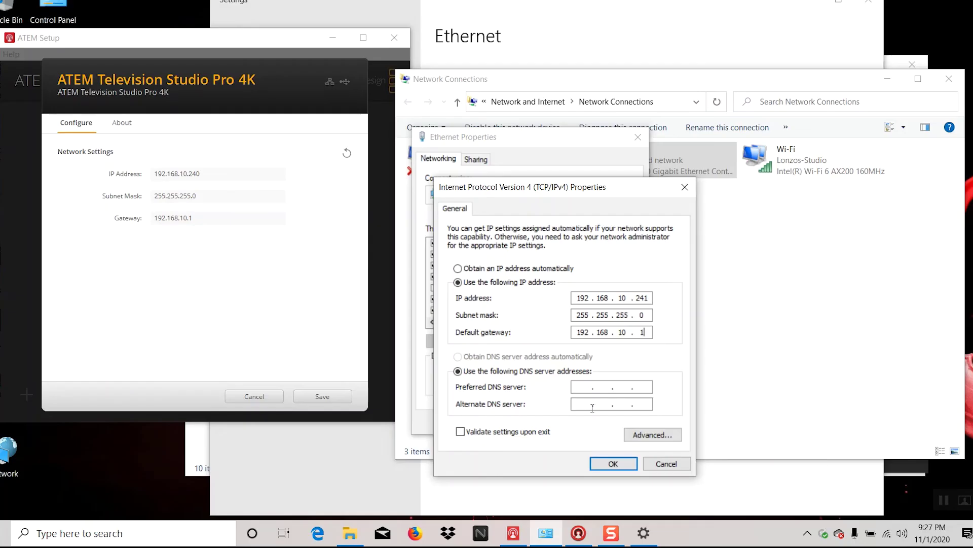
# Step: Confirm the IPv4 settings, close the network windows and Settings, and return to ATEM Software Control
pyautogui.click(614, 464)
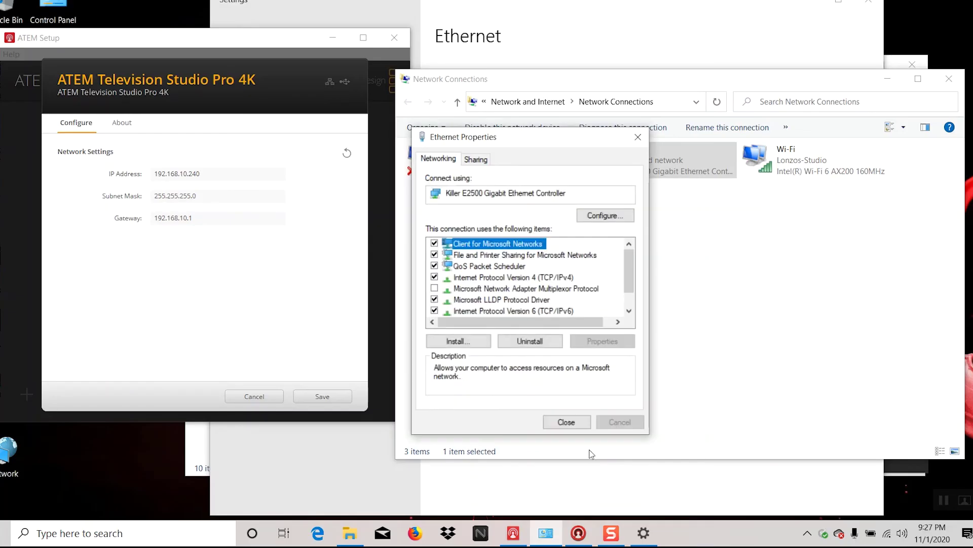
pyautogui.click(566, 424)
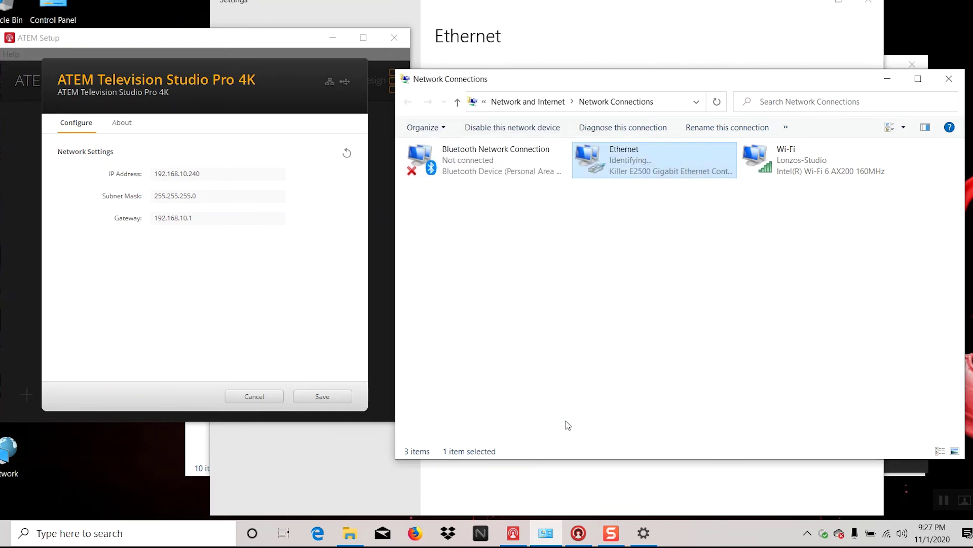
pyautogui.click(949, 79)
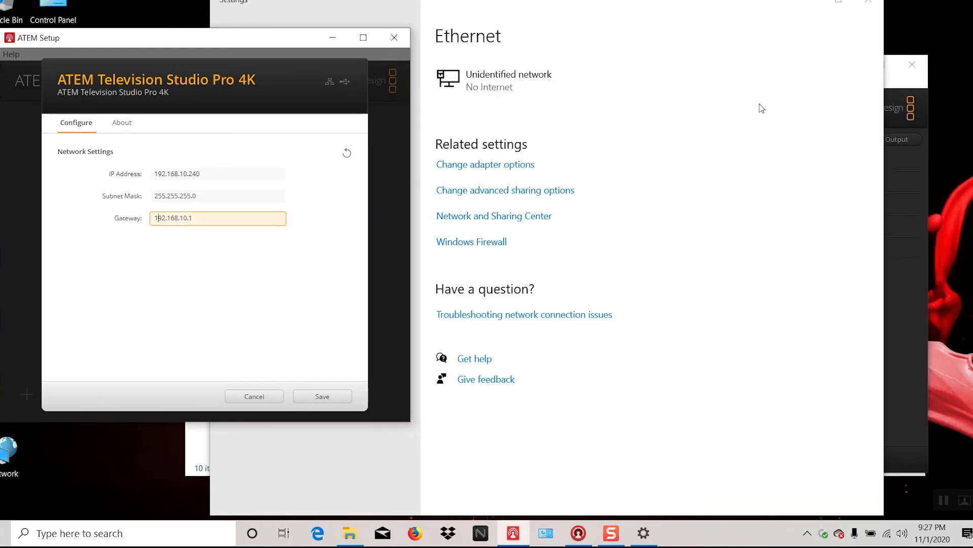
pyautogui.click(761, 107)
pyautogui.click(867, 2)
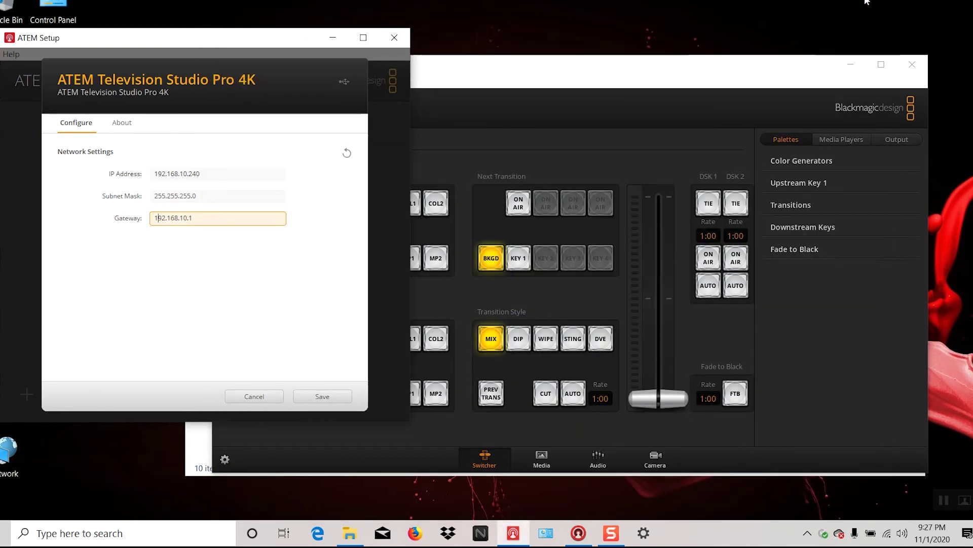
pyautogui.click(680, 68)
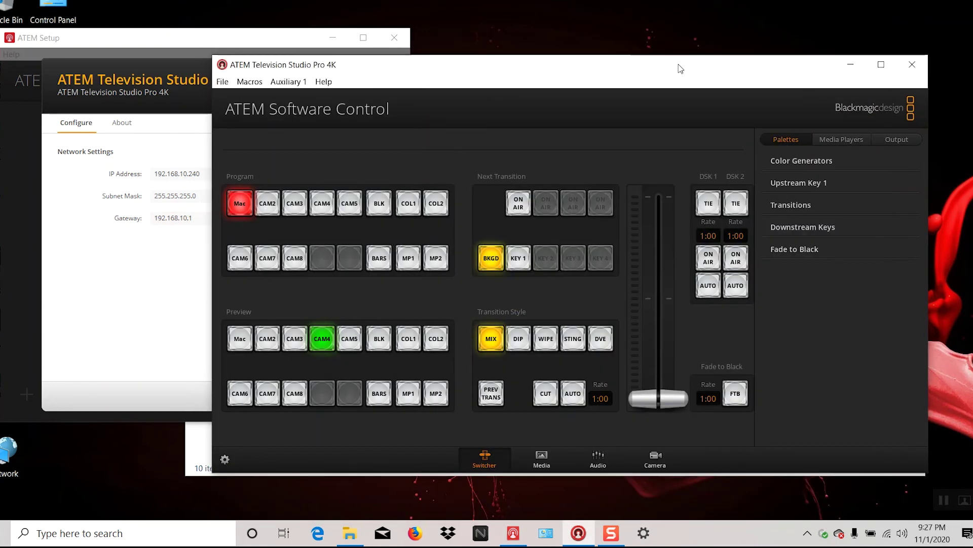